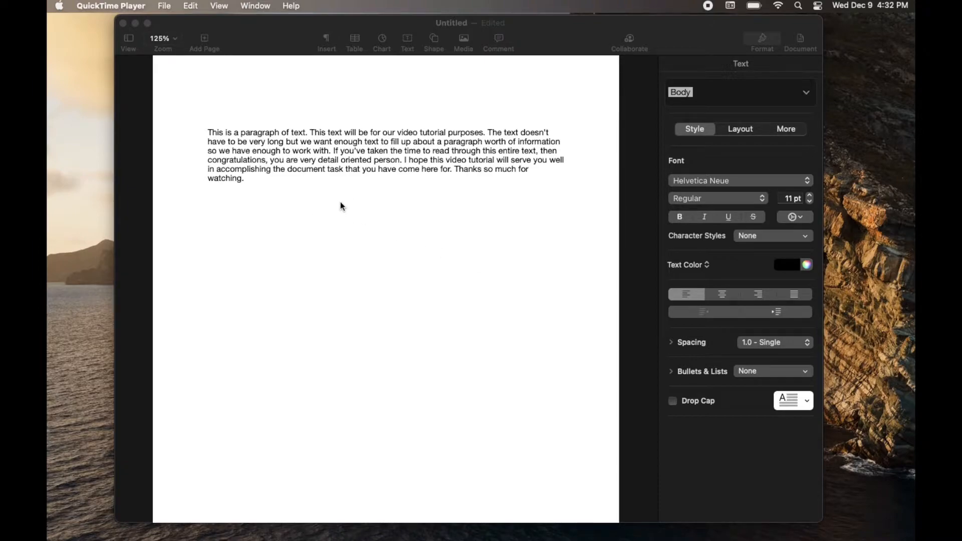
Step: Activate the Pages window and bring up the Insert menu to reach the Line options
{"action": "left_click", "coordinate": [246, 46]}
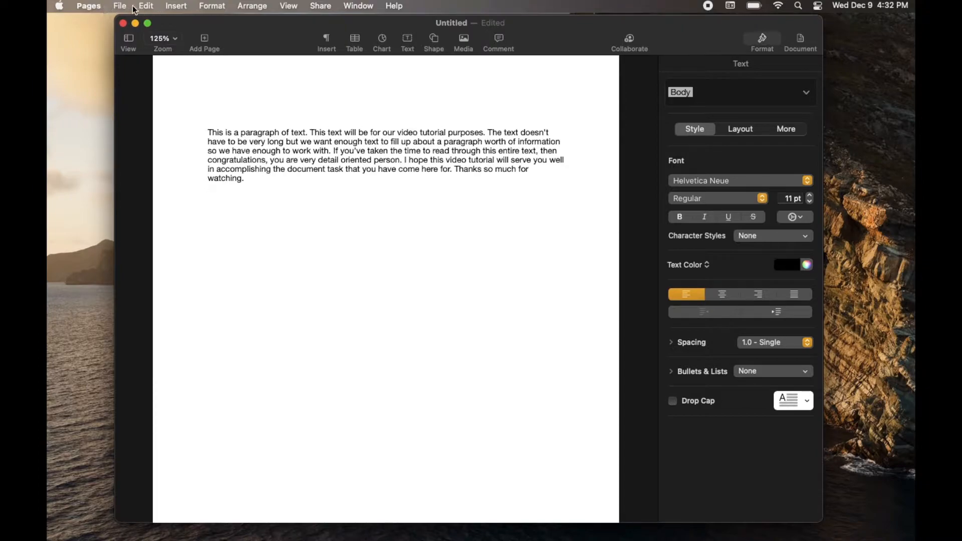
{"action": "left_click", "coordinate": [176, 7]}
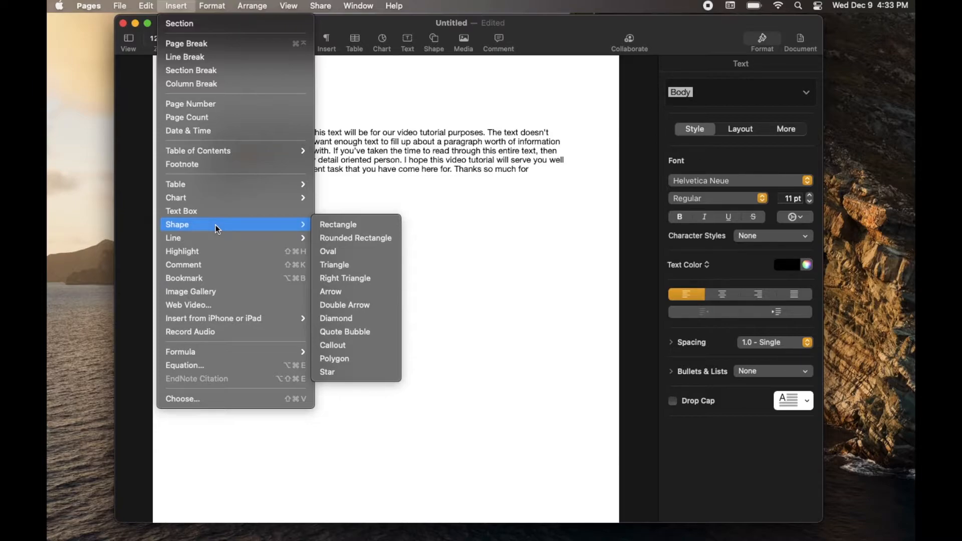
{"action": "mouse_move", "coordinate": [195, 237]}
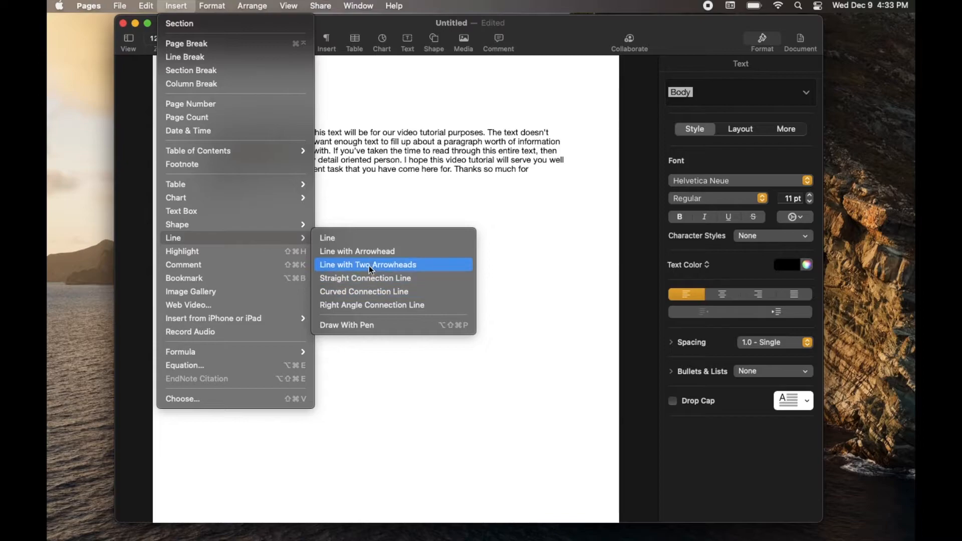
Step: Start Draw With Pen and place points below the paragraph forming a V, then begin a curved segment
{"action": "left_click", "coordinate": [366, 324]}
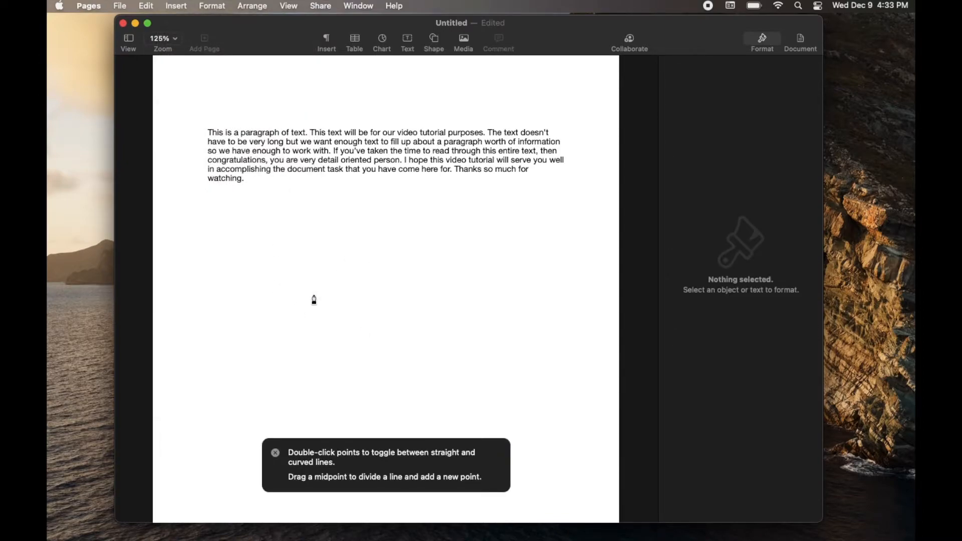
{"action": "left_click", "coordinate": [225, 233]}
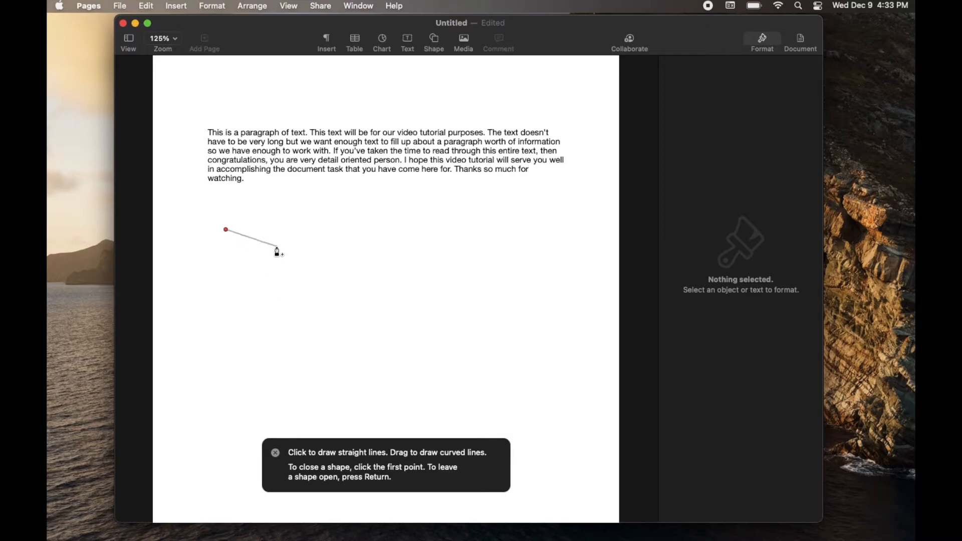
{"action": "left_click", "coordinate": [295, 272]}
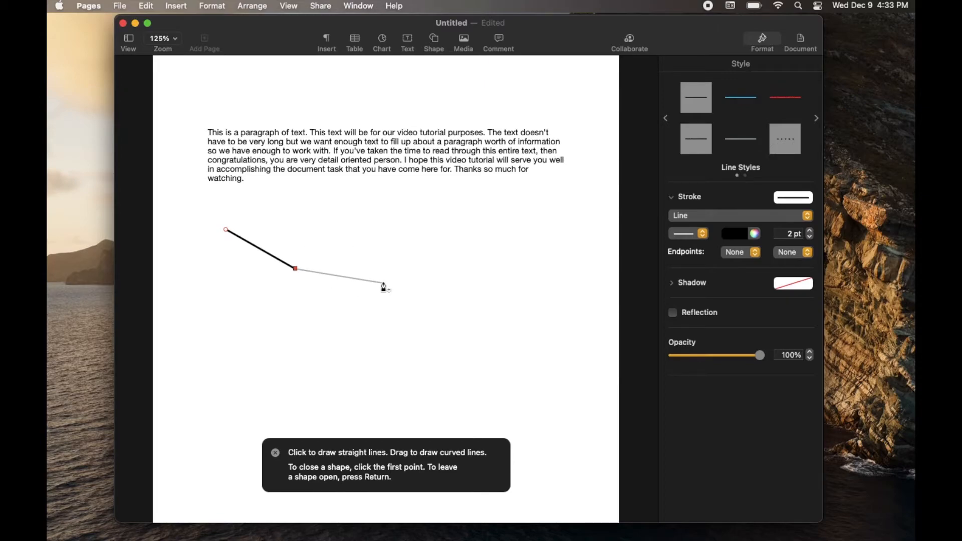
{"action": "left_click", "coordinate": [338, 222]}
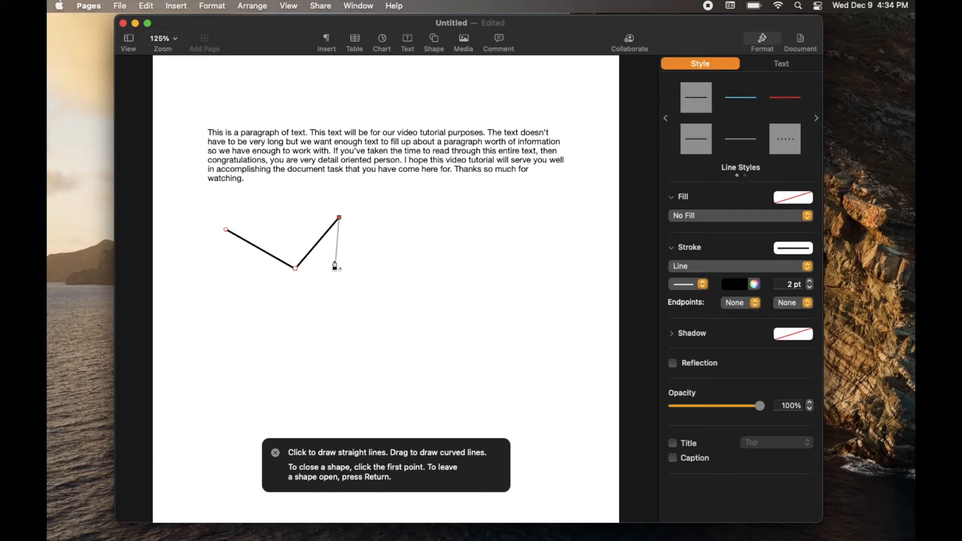
{"action": "left_click_drag", "start_coordinate": [334, 265], "coordinate": [340, 272]}
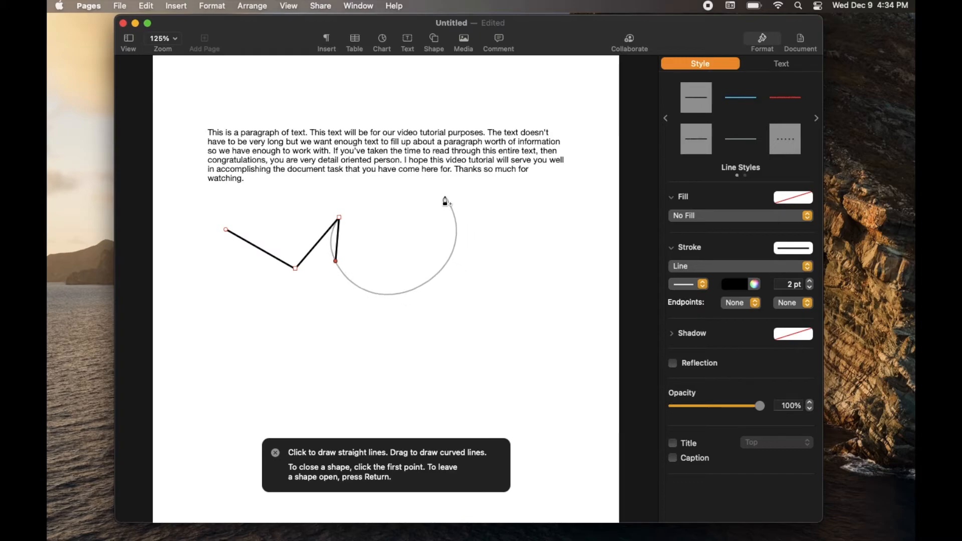
Step: Finish the curved arc at a point to the upper right of the V
{"action": "left_click", "coordinate": [445, 201]}
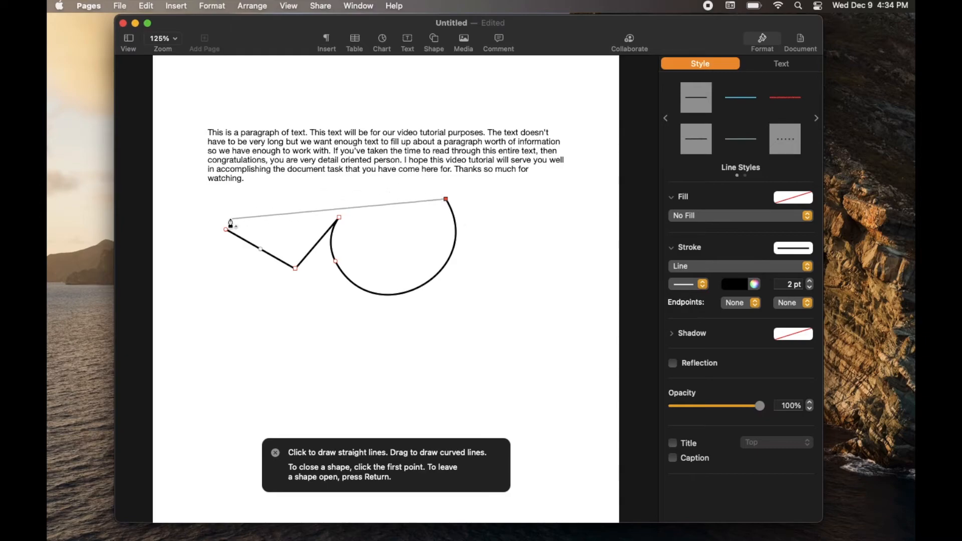
Step: Close the pen path at its first point, producing one outlined shape
{"action": "left_click", "coordinate": [226, 230]}
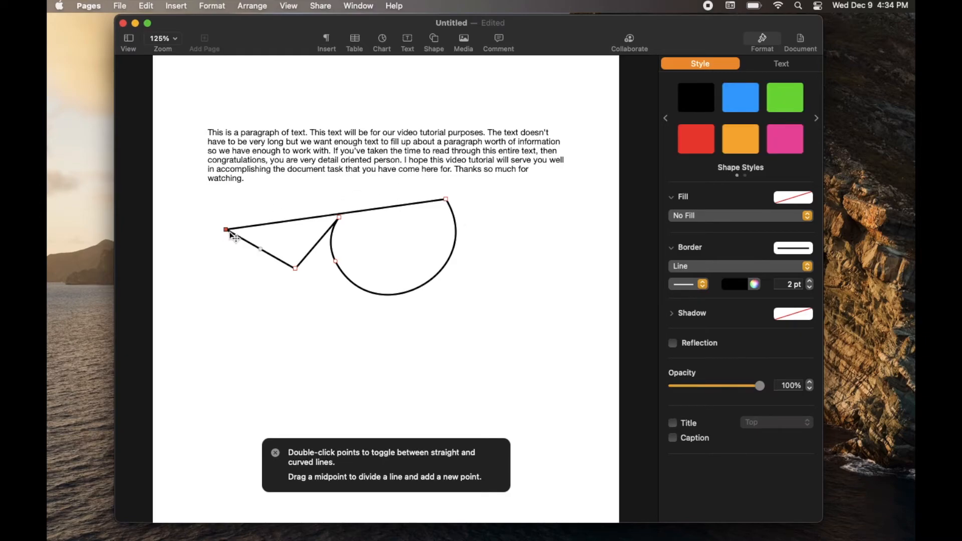